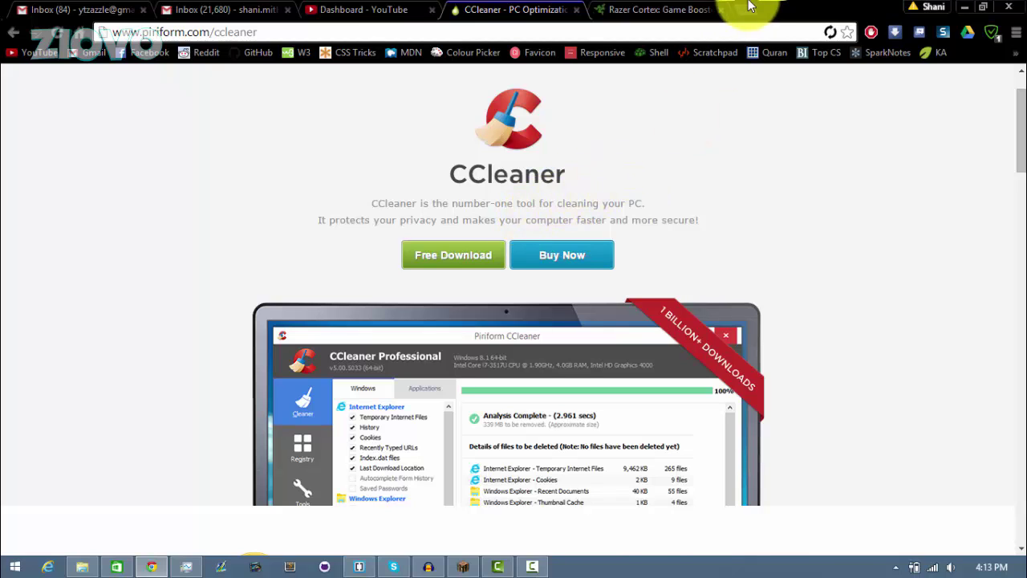
# - Switch Chrome to the Razer Cortex: Game Booster tab
pyautogui.click(658, 9)
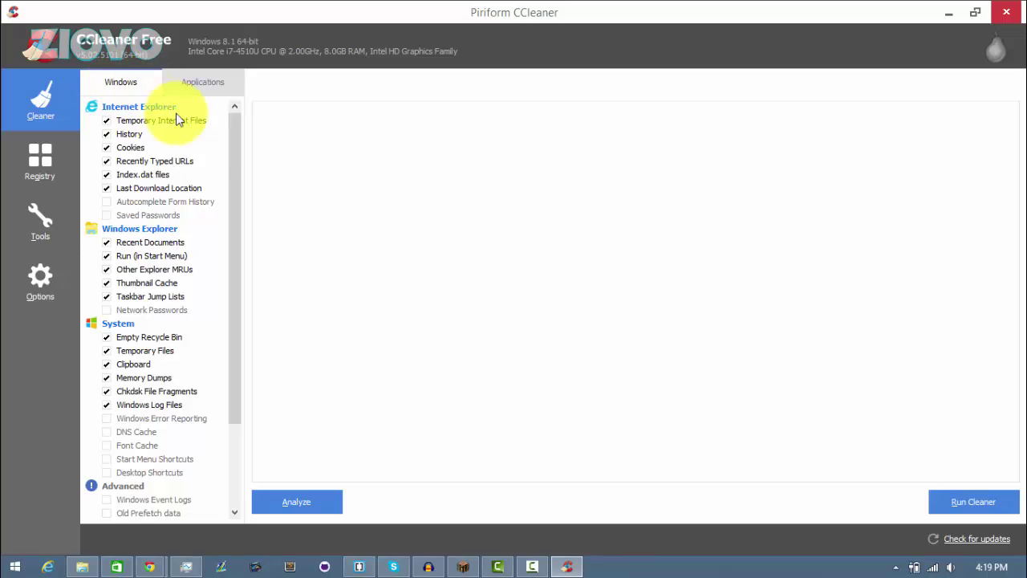
# - Scroll through CCleaner's Windows cleanup items, such as Temporary Internet Files and Cookies
pyautogui.moveTo(235, 149)
pyautogui.mouseDown()
pyautogui.moveTo(238, 277)
pyautogui.moveTo(224, 166)
pyautogui.mouseUp()
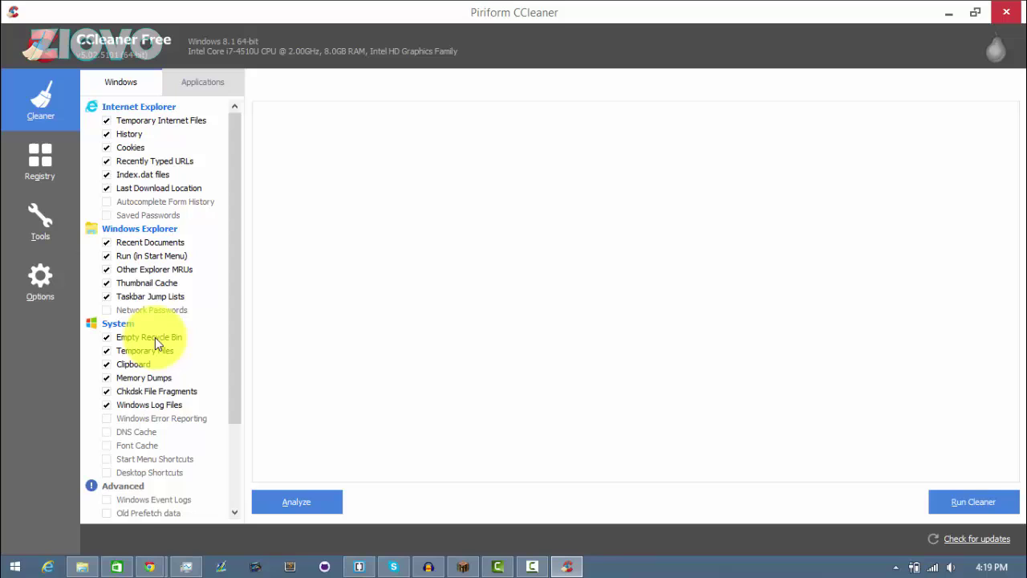
pyautogui.scroll(-1, 164, 297)
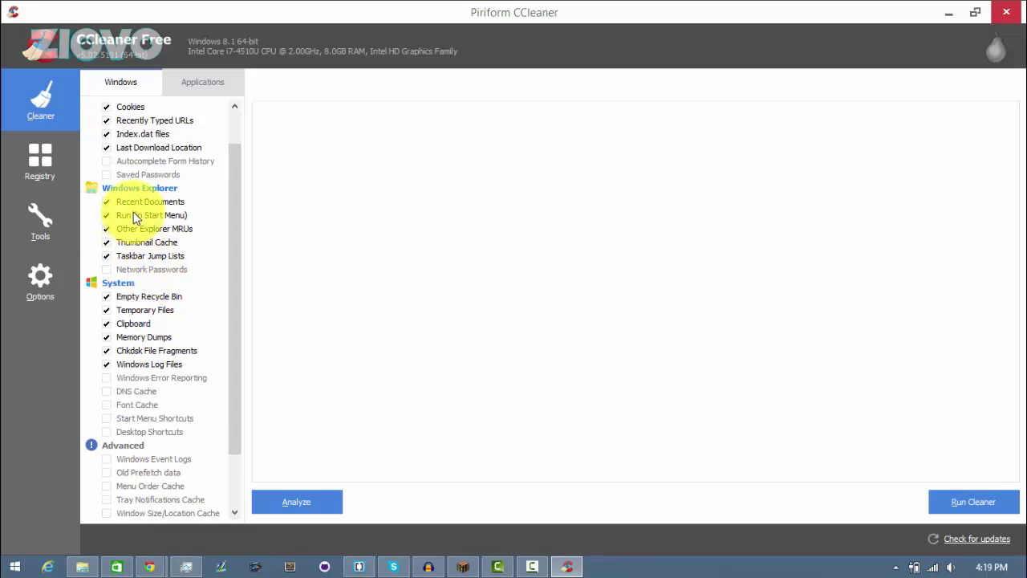
pyautogui.moveTo(232, 176); pyautogui.dragTo(232, 137)
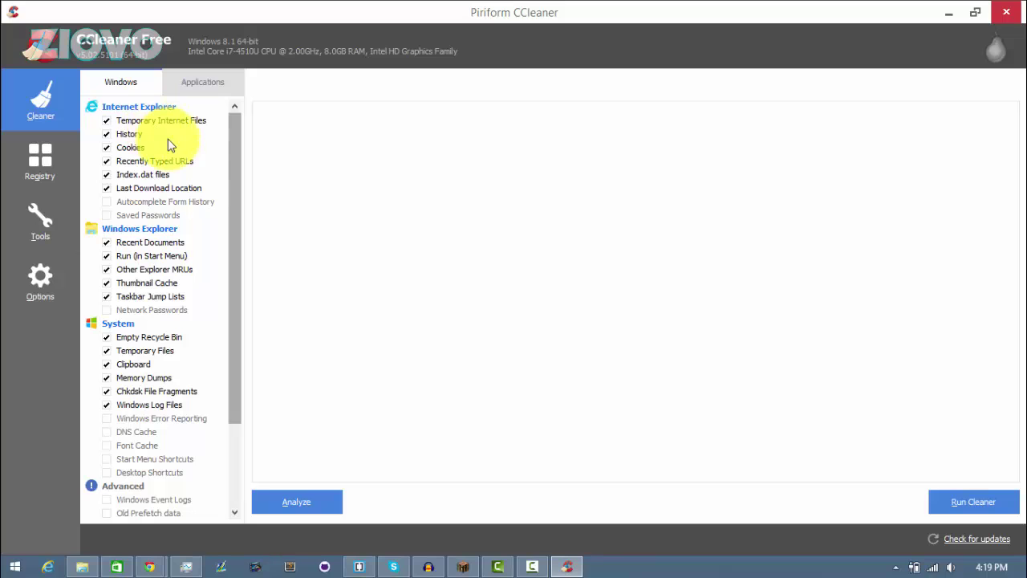
# - Compare the Windows and Applications tabs, ending on the Applications list with Firefox and Chrome checked
pyautogui.click(221, 82)
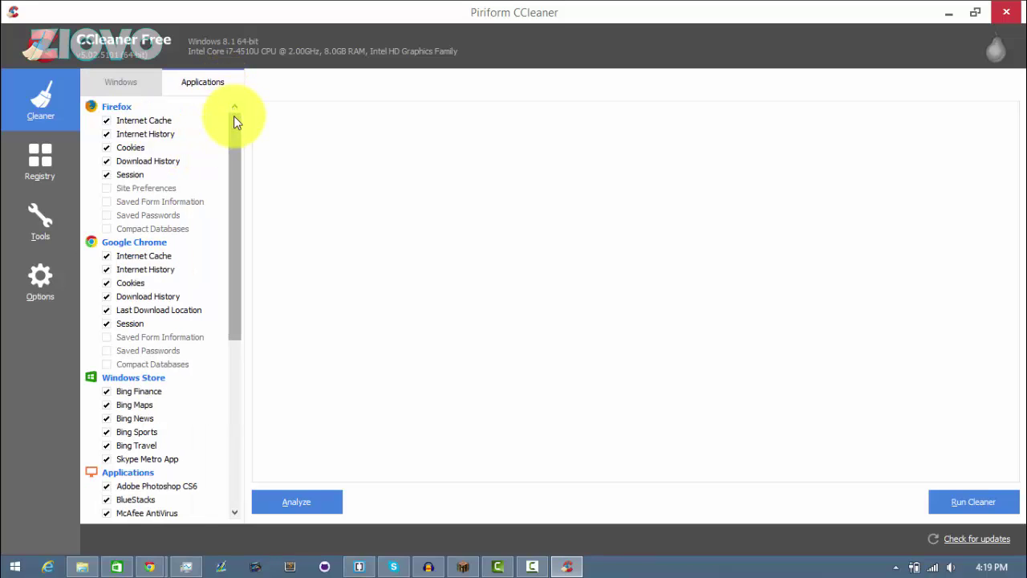
pyautogui.moveTo(234, 115)
pyautogui.mouseDown()
pyautogui.moveTo(248, 335)
pyautogui.moveTo(225, 132)
pyautogui.mouseUp()
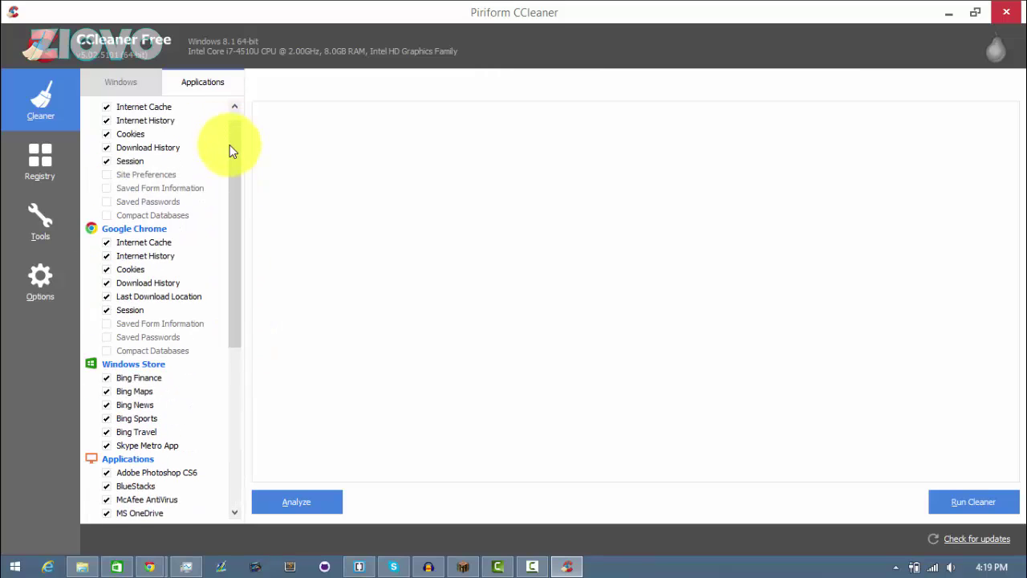
pyautogui.click(125, 88)
pyautogui.moveTo(236, 161); pyautogui.dragTo(230, 121)
pyautogui.click(208, 88)
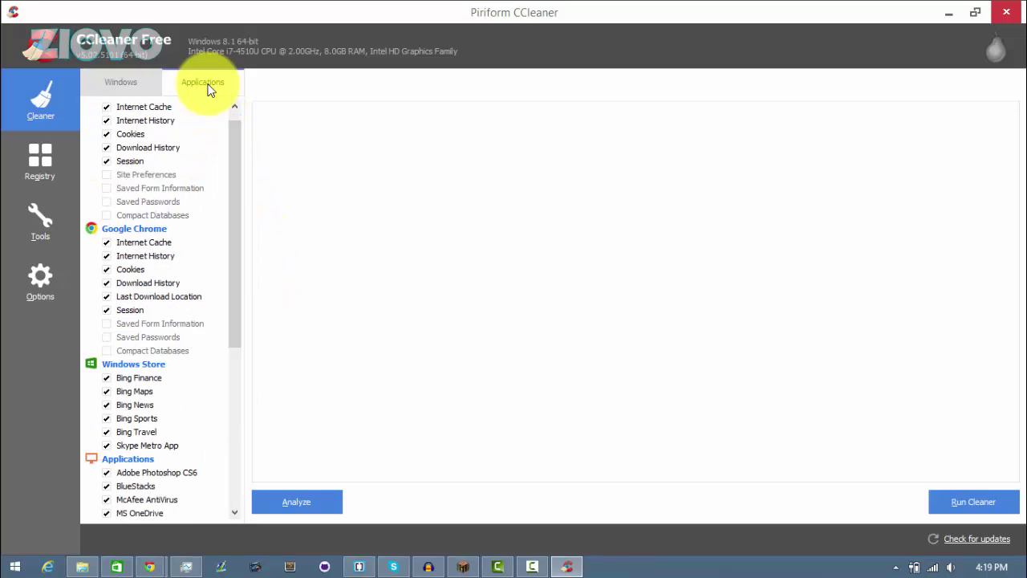
pyautogui.click(157, 93)
pyautogui.click(205, 83)
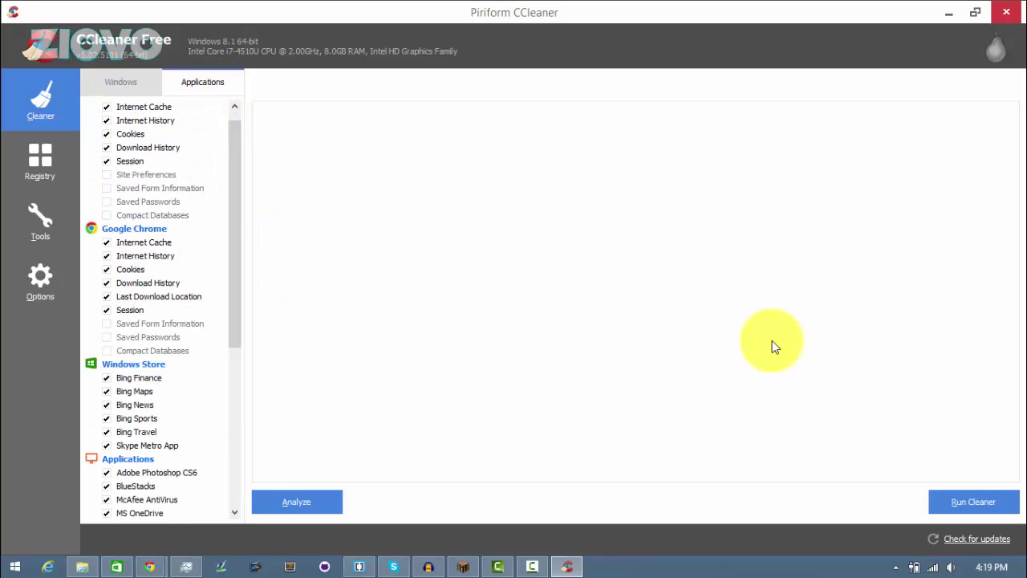
# - Run Cleaner on the checked items and confirm permanently deleting the files
pyautogui.click(972, 498)
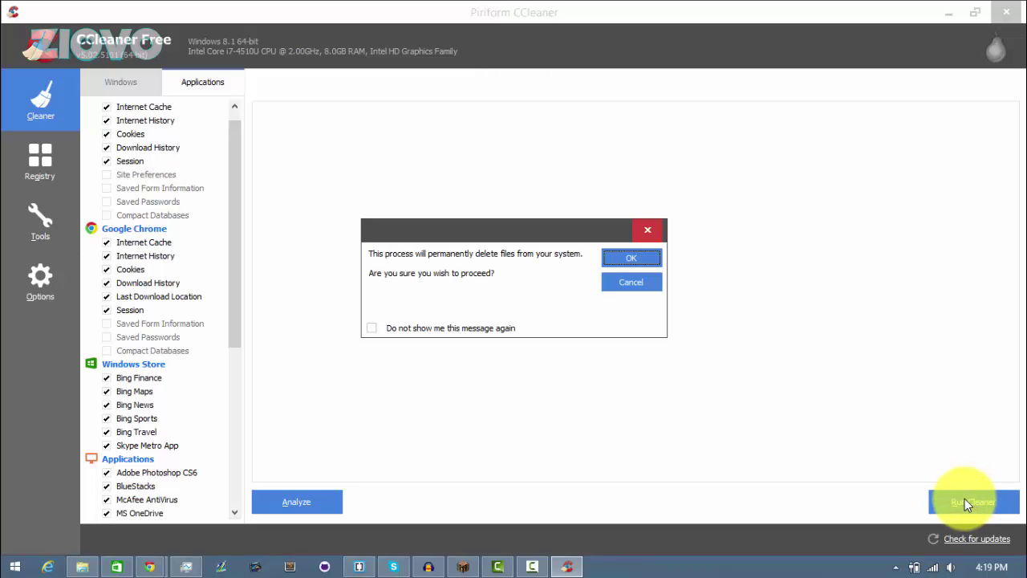
pyautogui.click(631, 258)
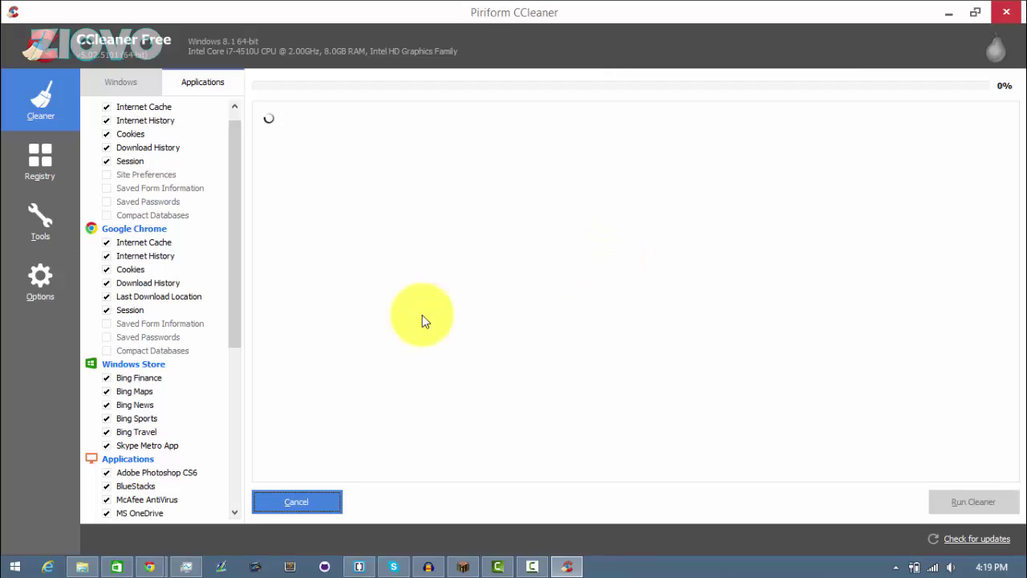
pyautogui.moveTo(239, 316); pyautogui.dragTo(250, 462)
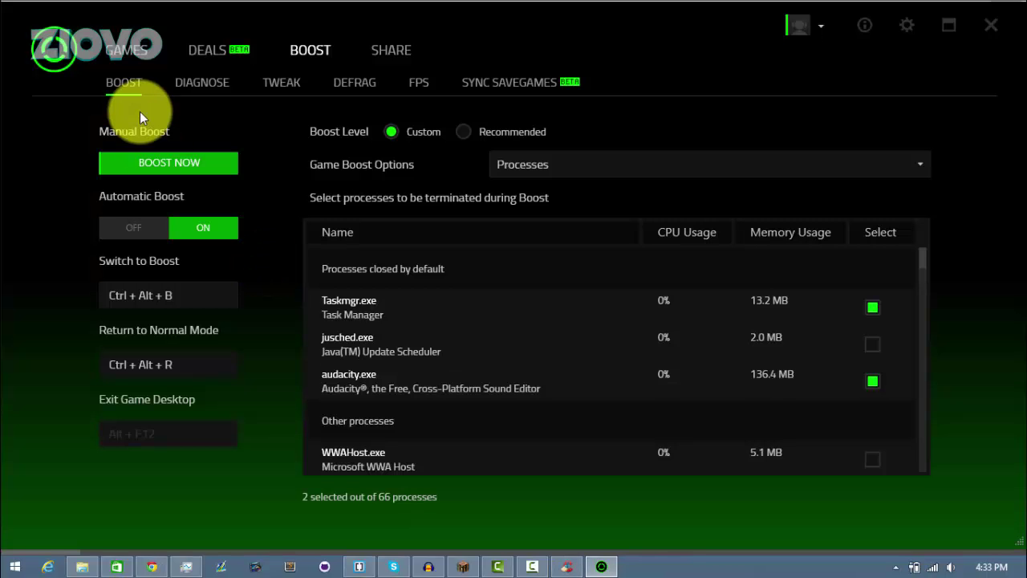
# - Show the Razer Cortex games library containing the MC game
pyautogui.click(132, 53)
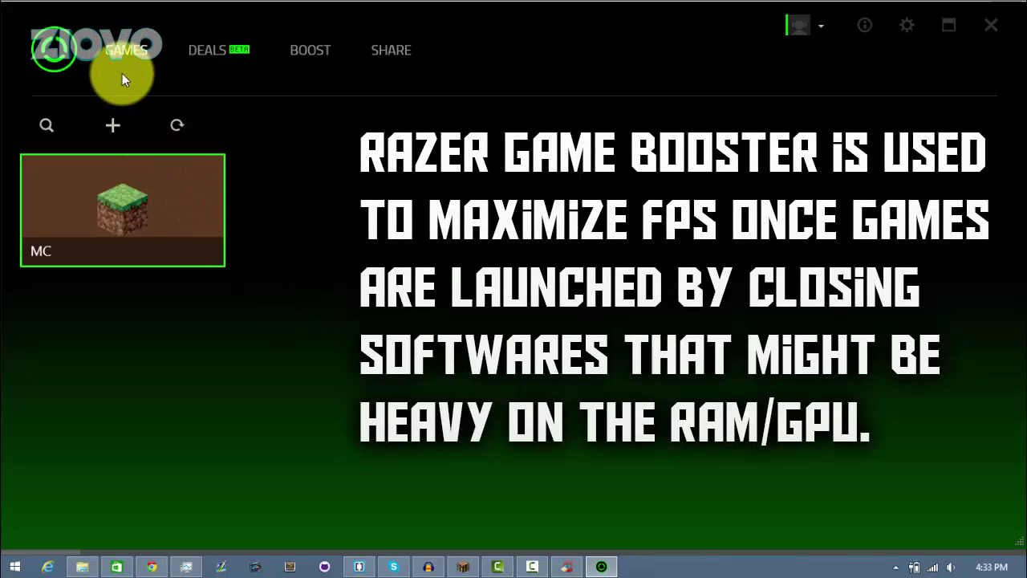
# - Cancel adding a game without choosing a file and go to the Boost process list
pyautogui.click(116, 124)
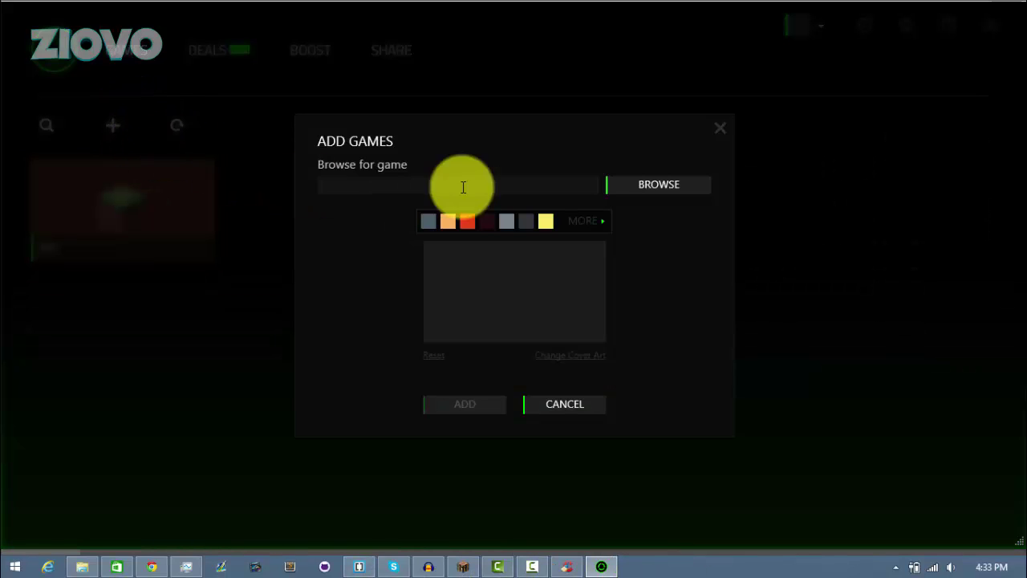
pyautogui.click(658, 185)
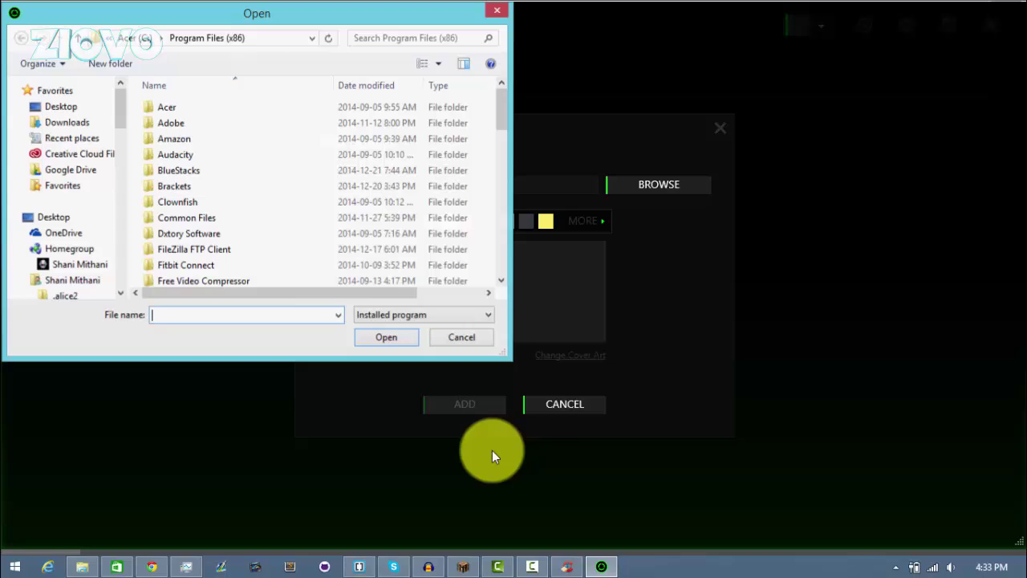
pyautogui.click(498, 10)
pyautogui.click(718, 129)
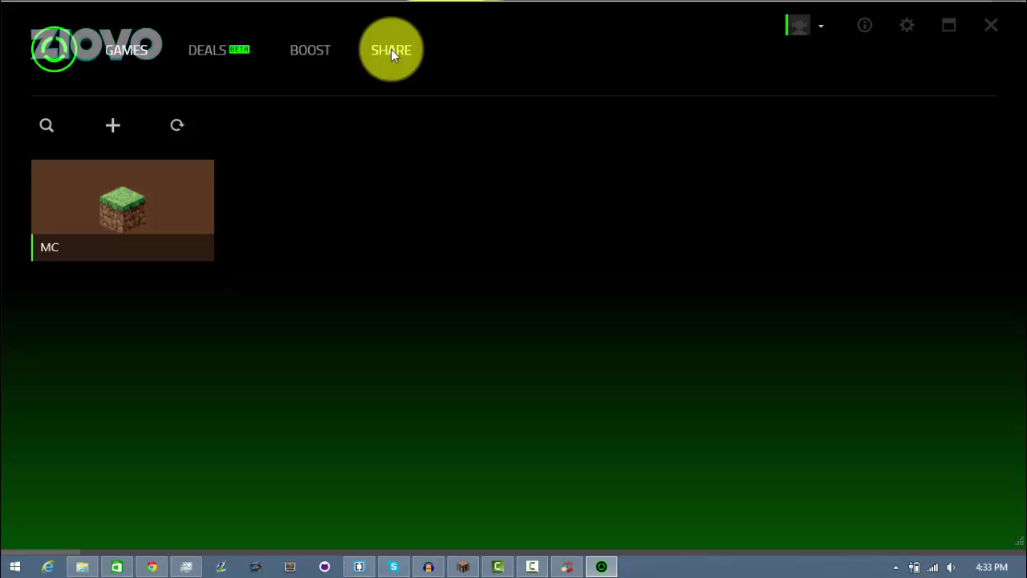
pyautogui.click(327, 48)
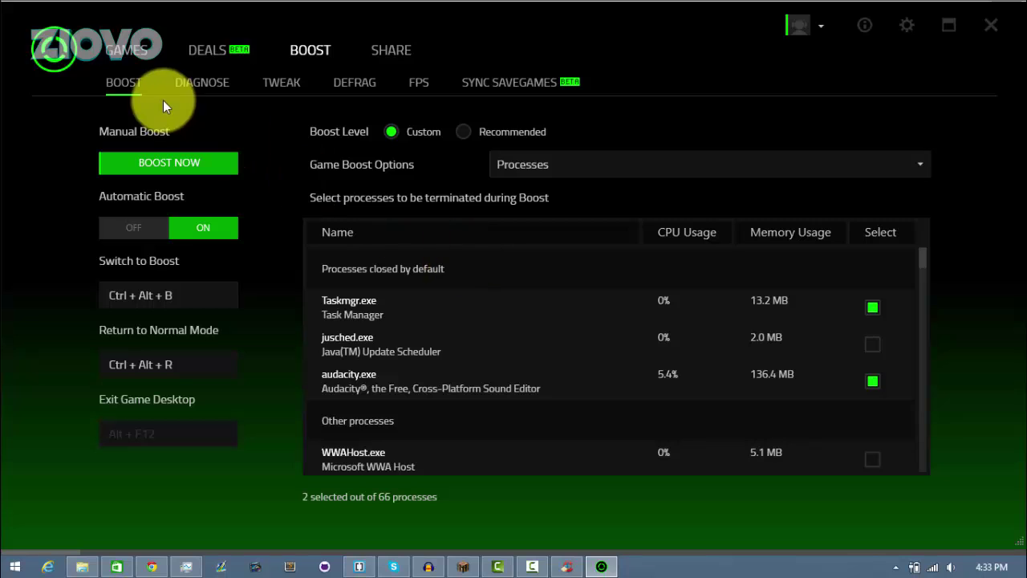
# - Mark Clownfish.exe for termination during boost, making 3 of 66 processes selected
pyautogui.click(125, 52)
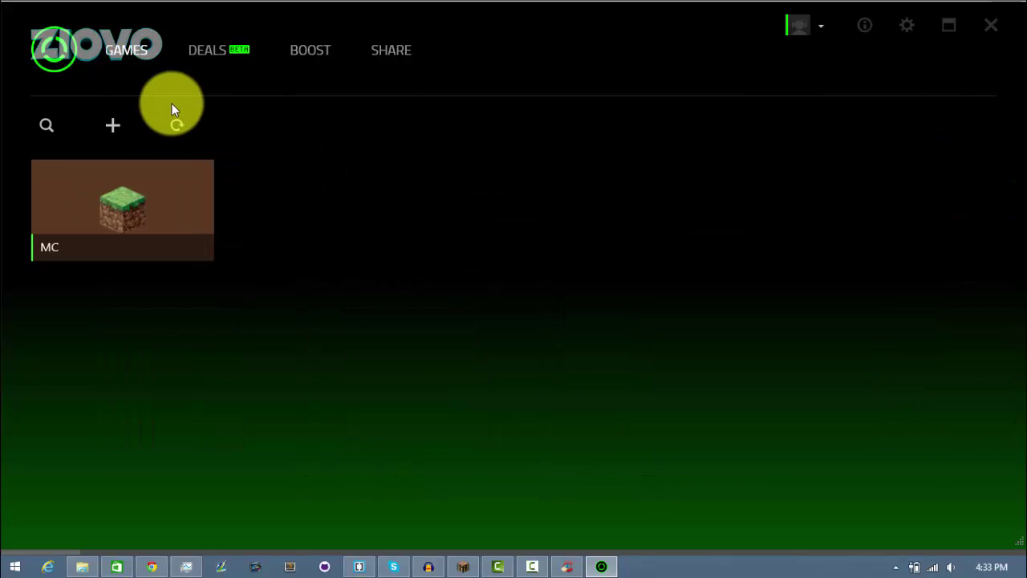
pyautogui.click(298, 48)
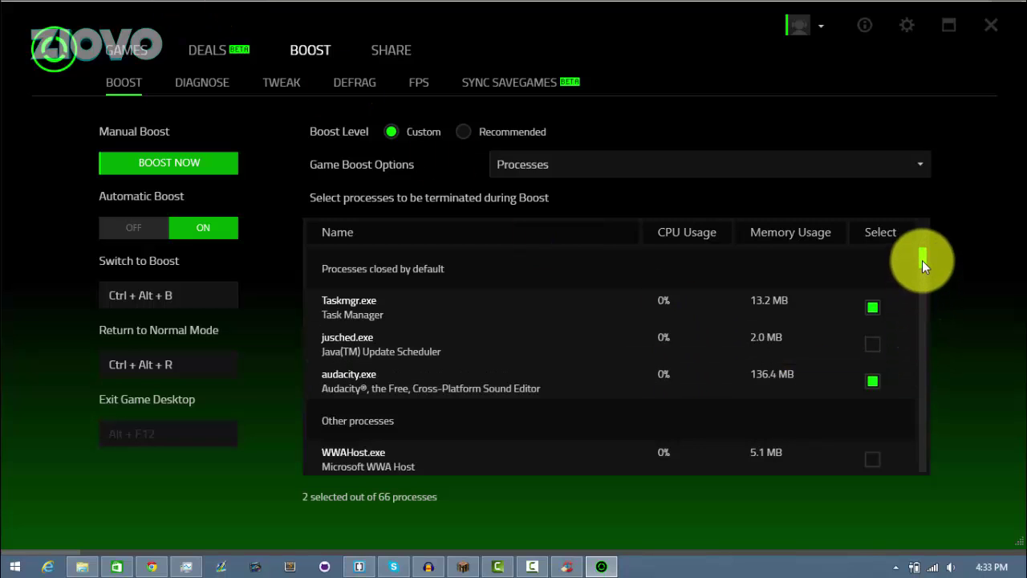
pyautogui.moveTo(922, 262); pyautogui.dragTo(925, 377)
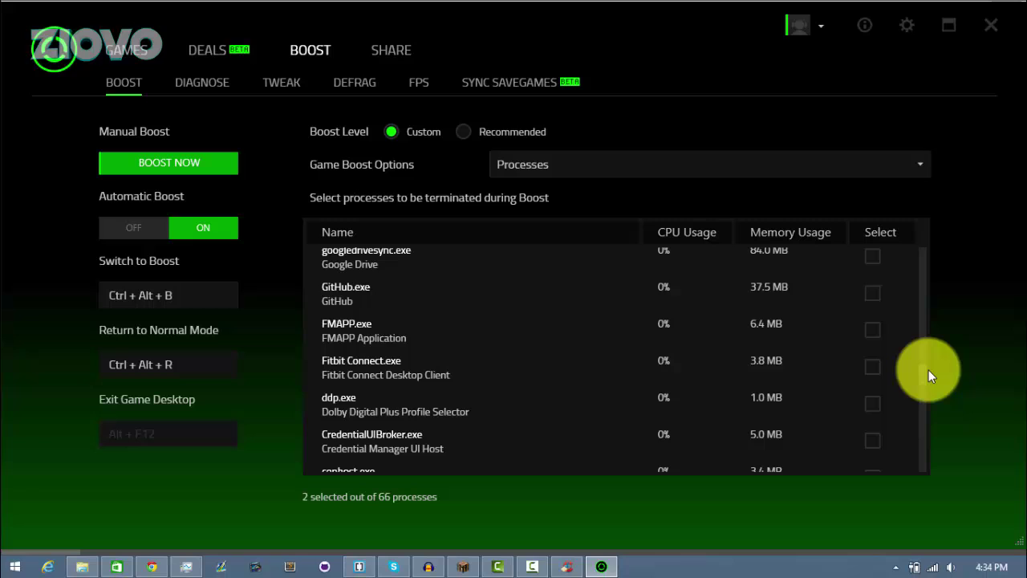
pyautogui.moveTo(925, 371); pyautogui.dragTo(923, 388)
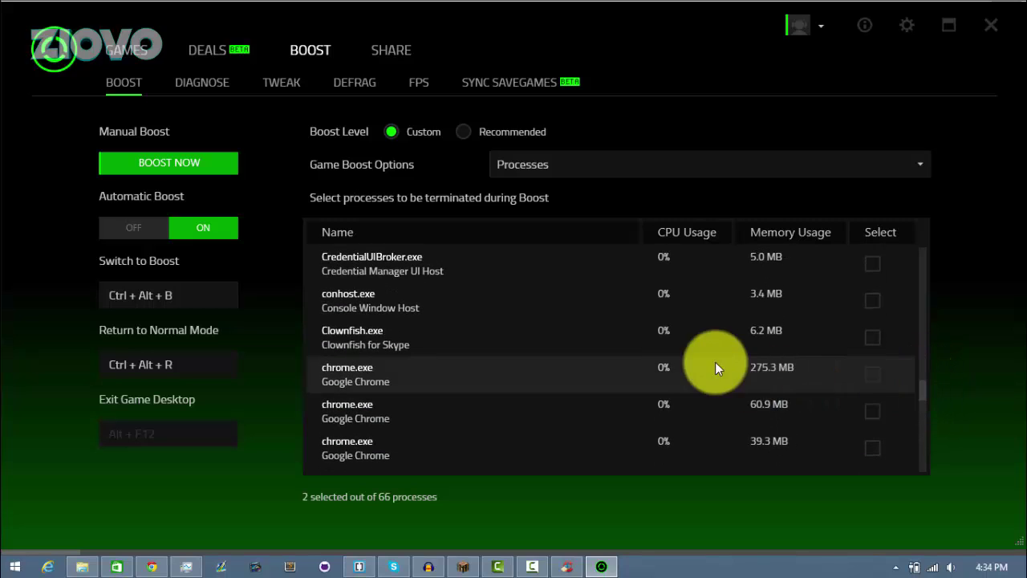
pyautogui.click(870, 341)
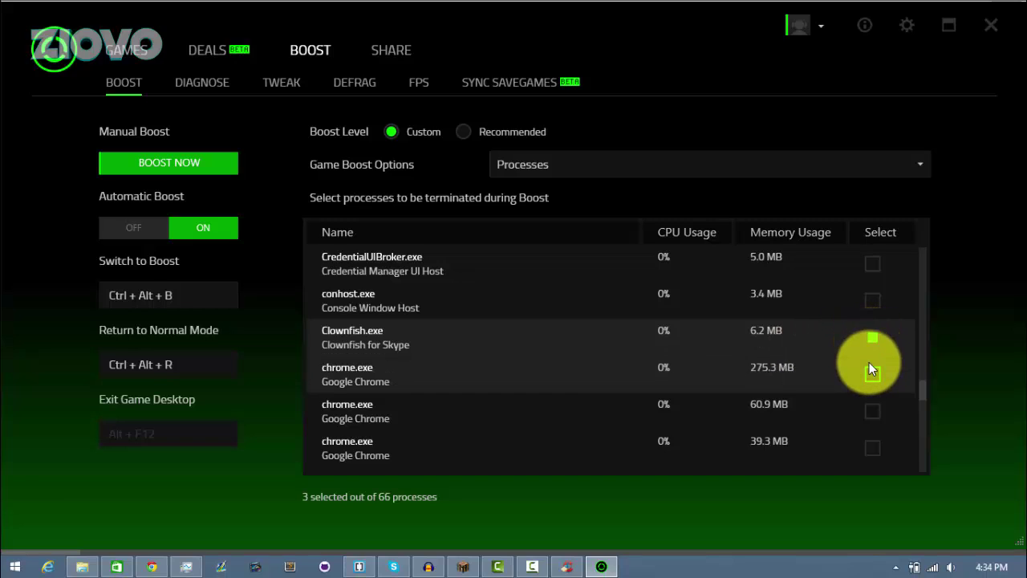
# - Run a manual boost with BOOST NOW
pyautogui.click(182, 166)
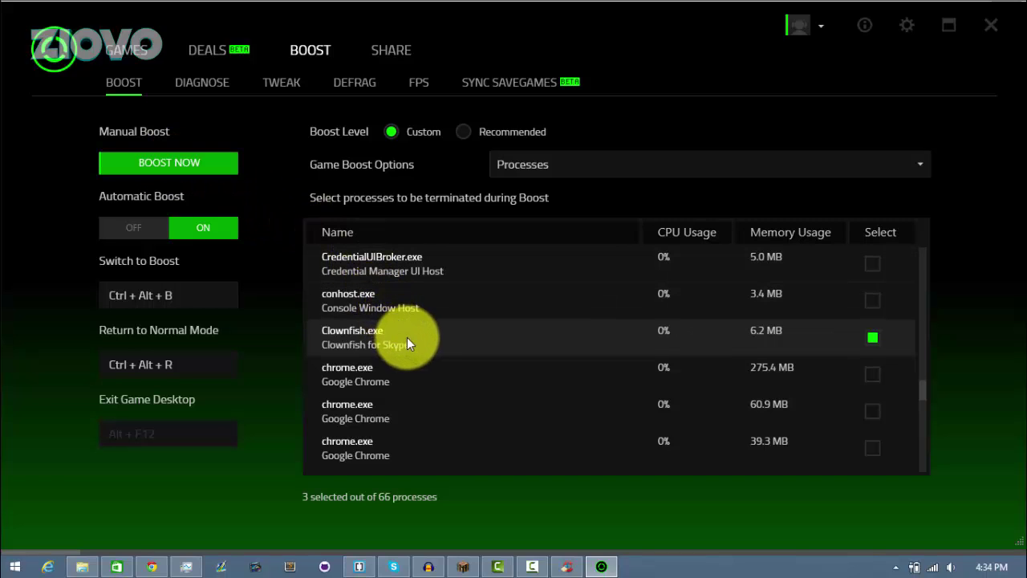
pyautogui.click(225, 170)
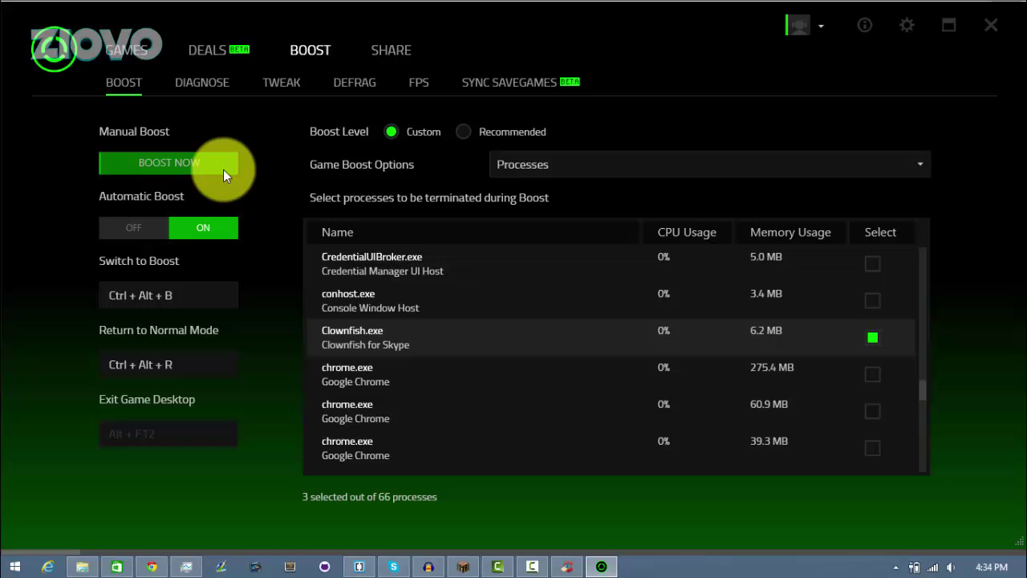
pyautogui.moveTo(923, 396); pyautogui.dragTo(922, 294)
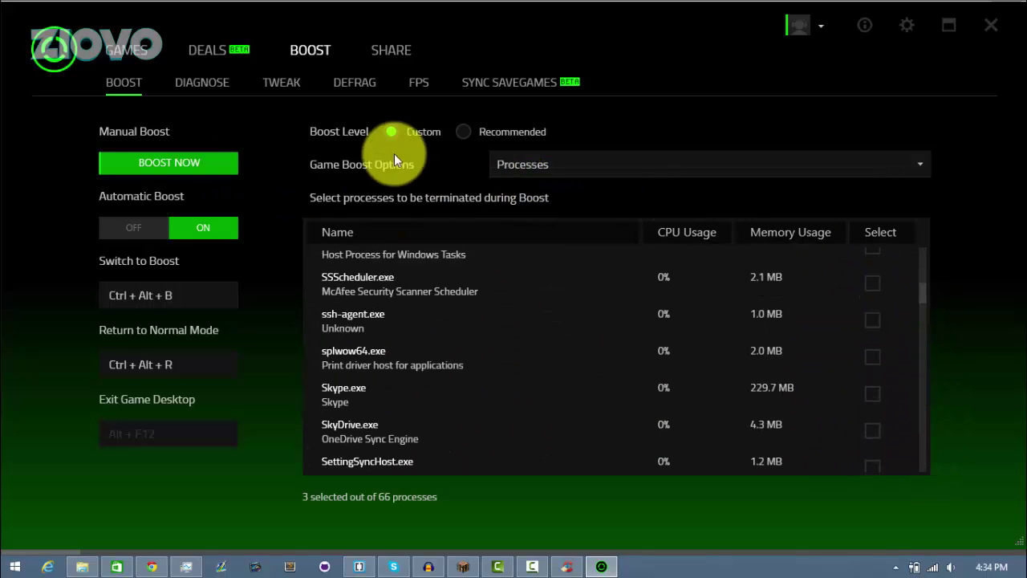
# - Go through the Diagnose, Tweak and Defrag pages to the FPS counter settings
pyautogui.click(208, 87)
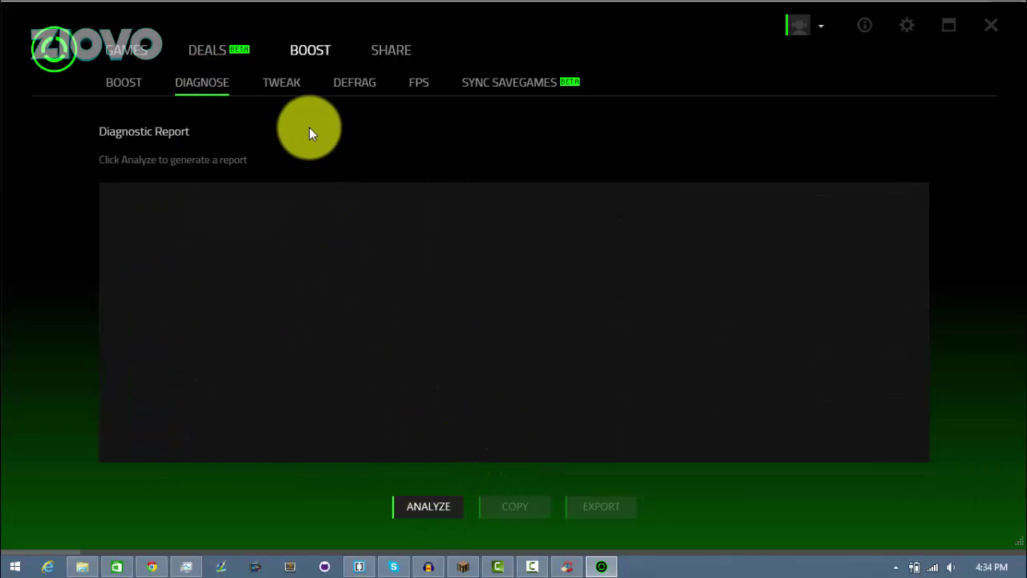
pyautogui.click(292, 89)
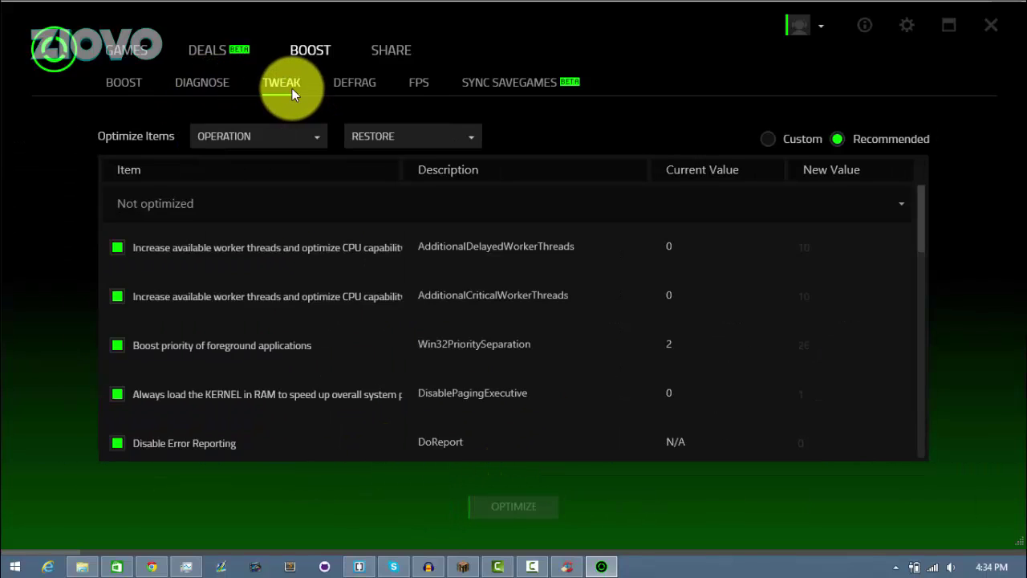
pyautogui.click(358, 85)
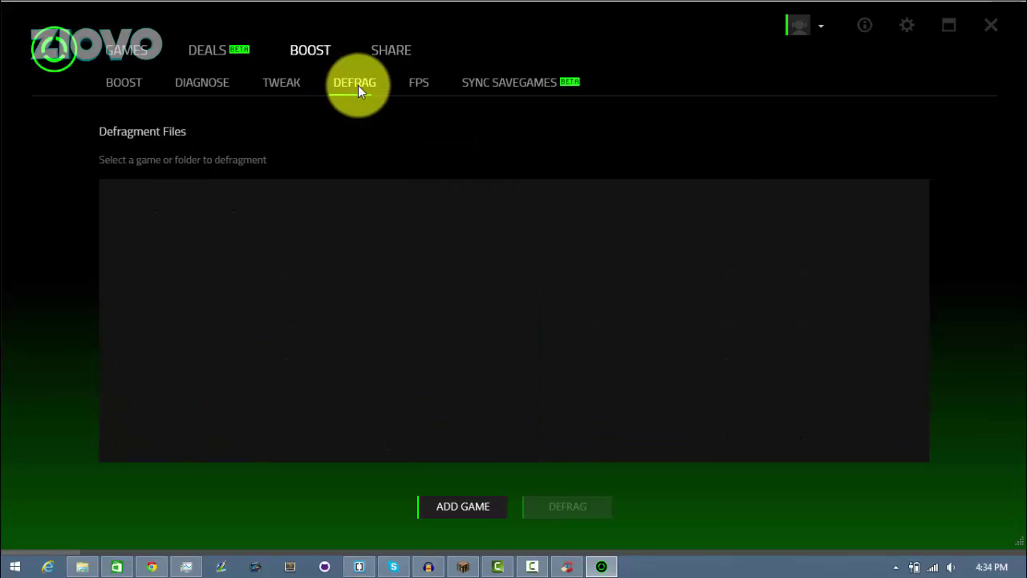
pyautogui.click(419, 84)
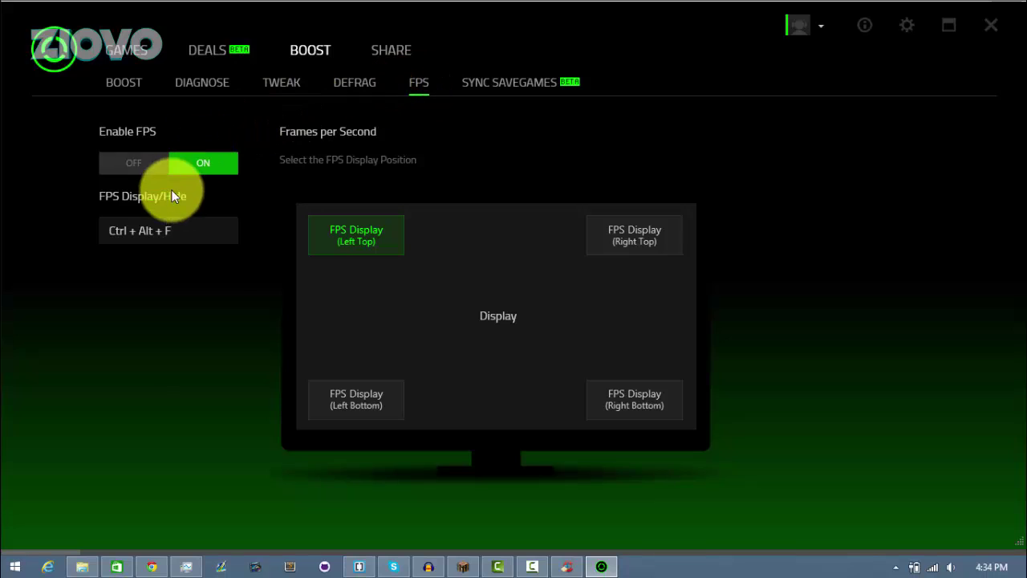
# - Try each FPS counter position, leaving it at Left Top
pyautogui.click(374, 402)
pyautogui.click(676, 221)
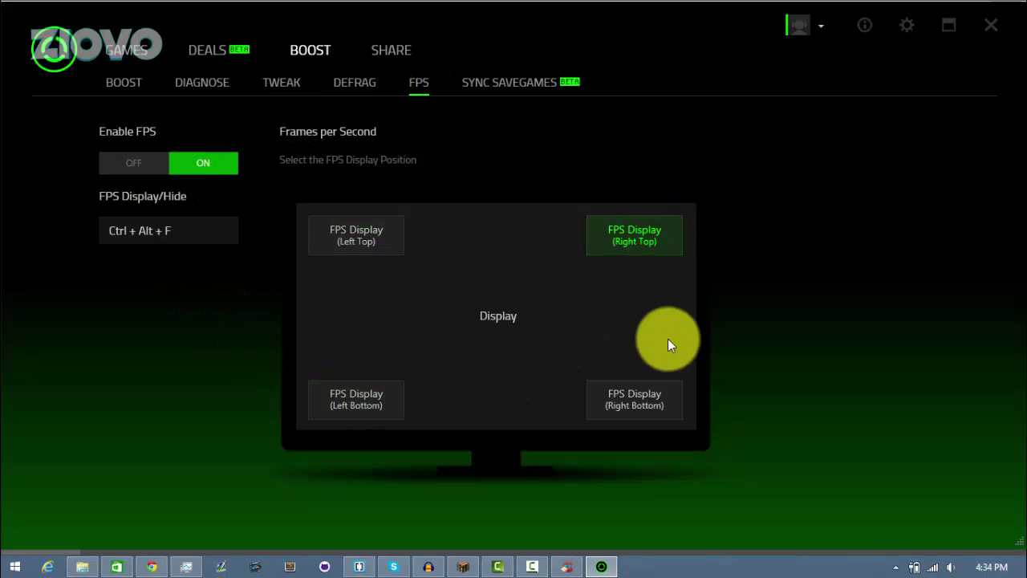
pyautogui.click(666, 406)
pyautogui.click(350, 240)
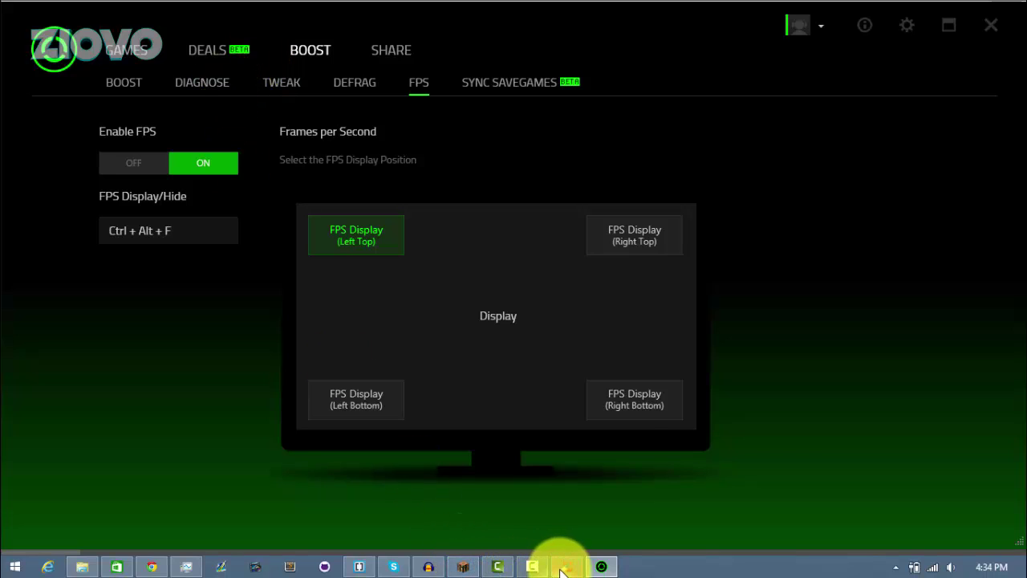
# - Scroll the Boost process list, then browse Diagnose, Tweak and Defrag, ending on Tweak recommendations
pyautogui.click(125, 88)
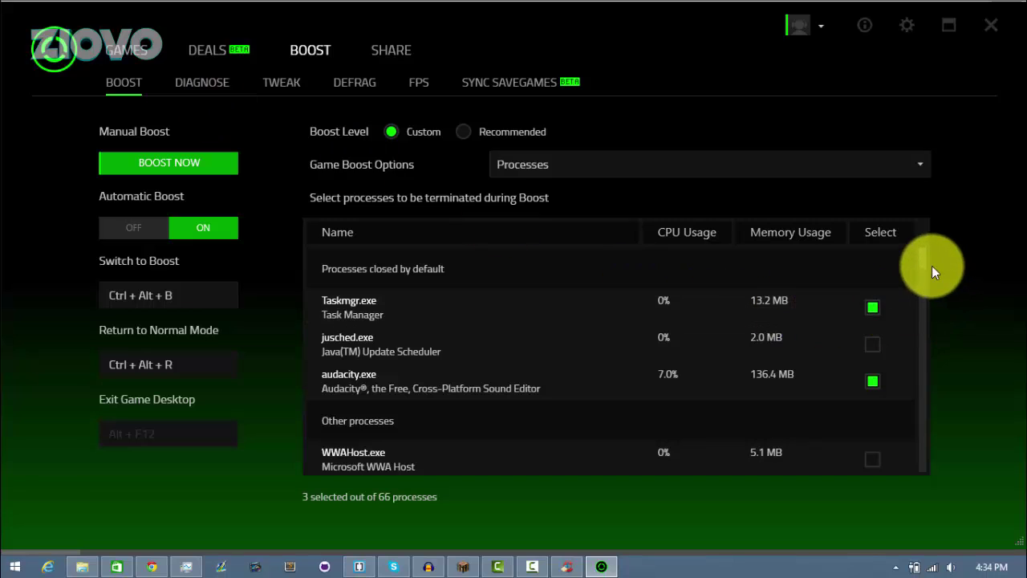
pyautogui.moveTo(932, 271); pyautogui.dragTo(911, 252)
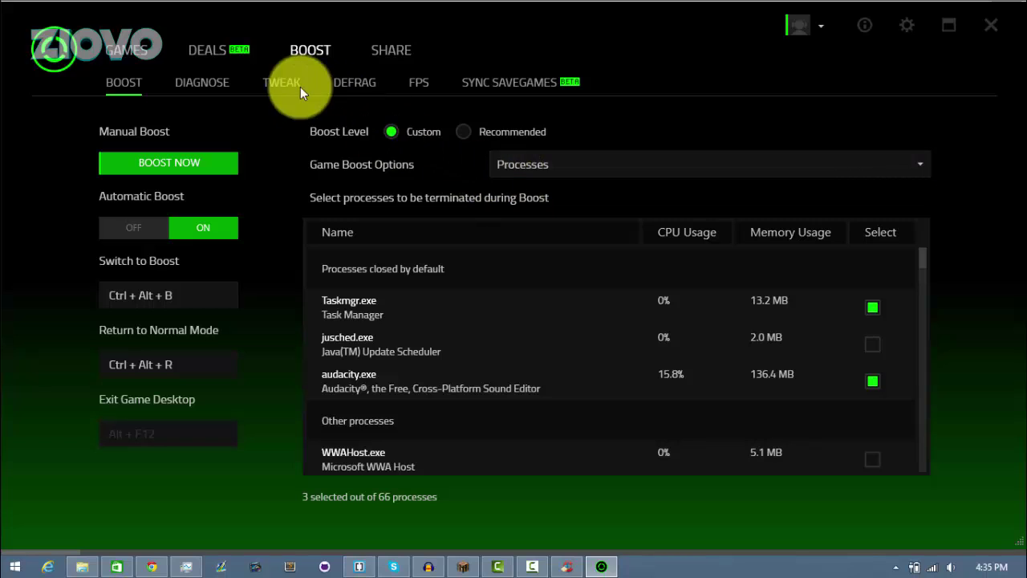
pyautogui.click(210, 82)
pyautogui.click(273, 79)
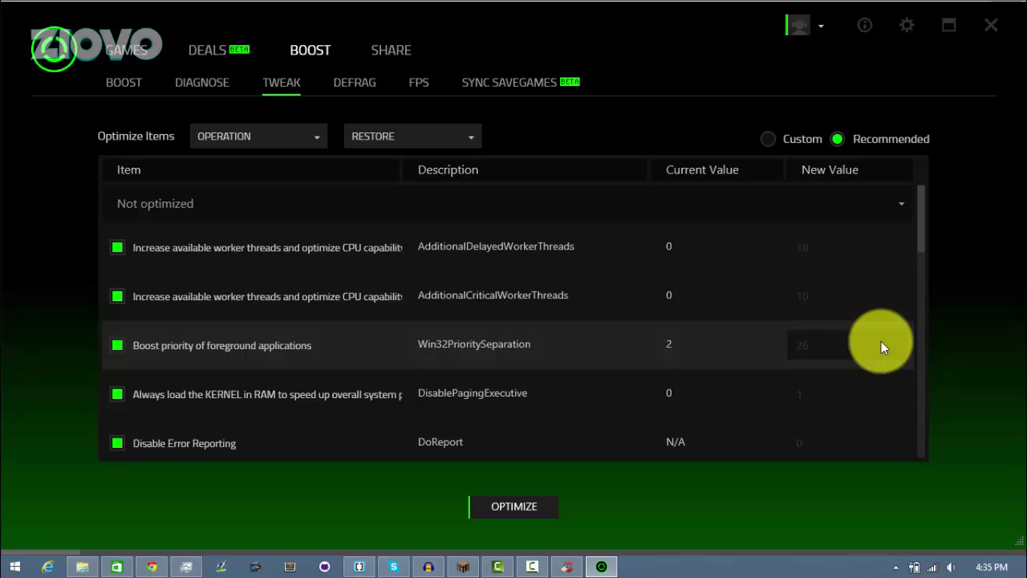
pyautogui.moveTo(923, 244); pyautogui.dragTo(947, 460)
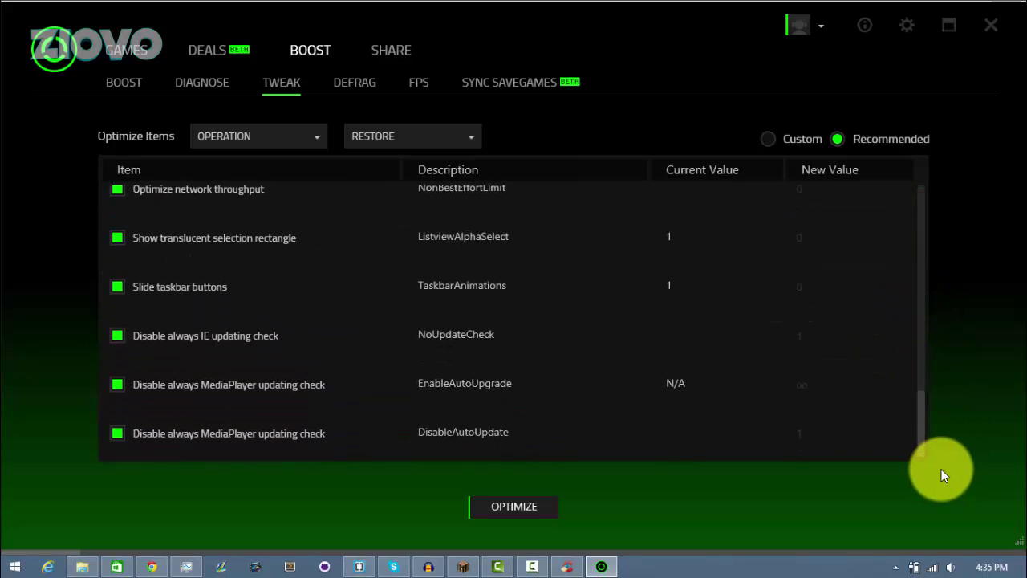
pyautogui.click(368, 82)
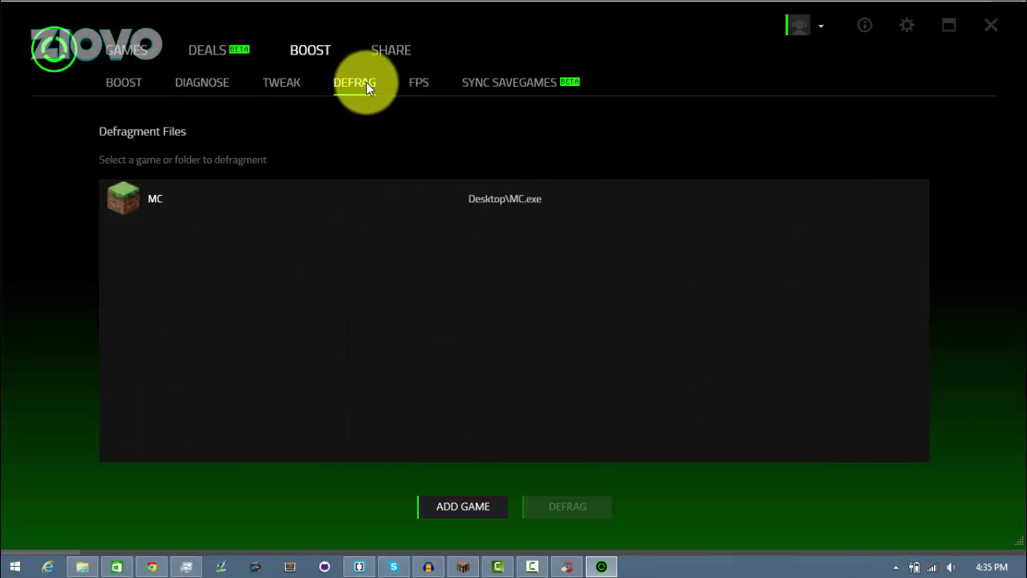
pyautogui.click(294, 83)
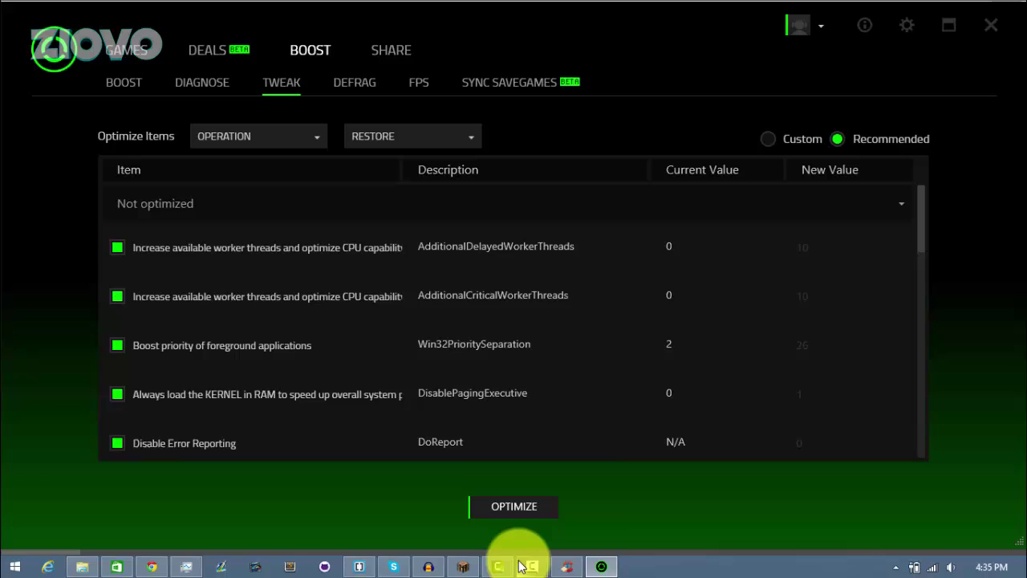